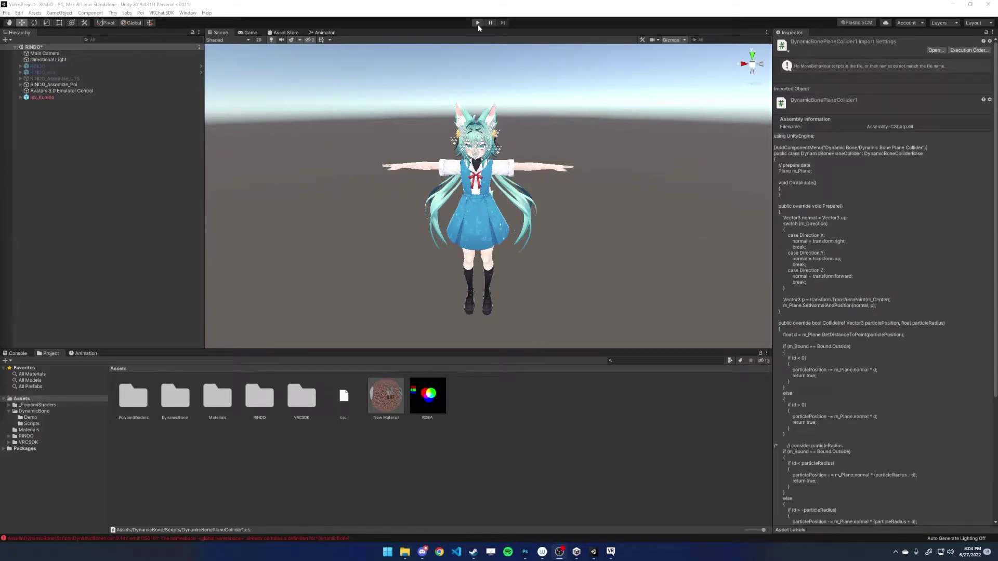
Step: Try to enter play mode, and open the Console to view the compiler errors
click(478, 24)
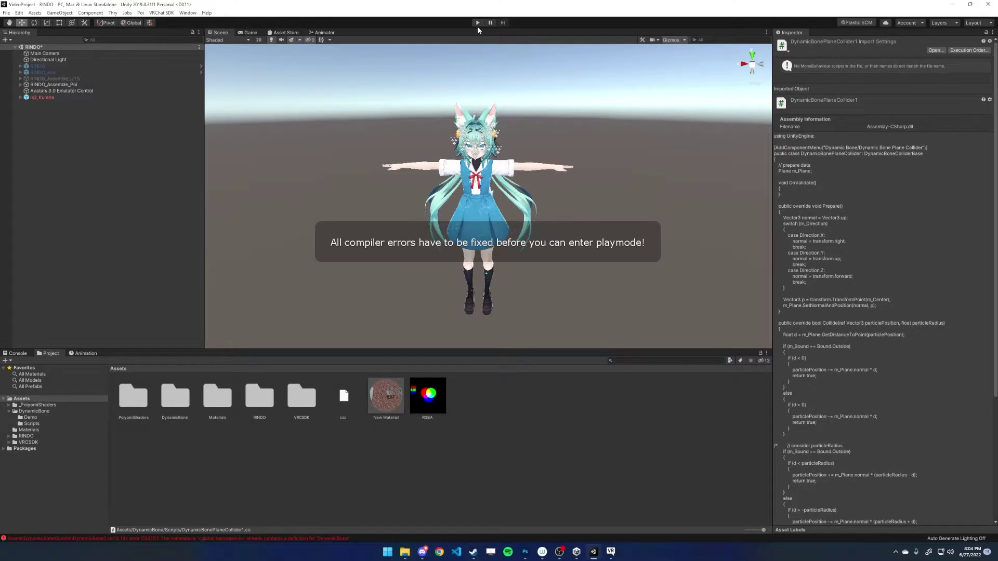
click(477, 24)
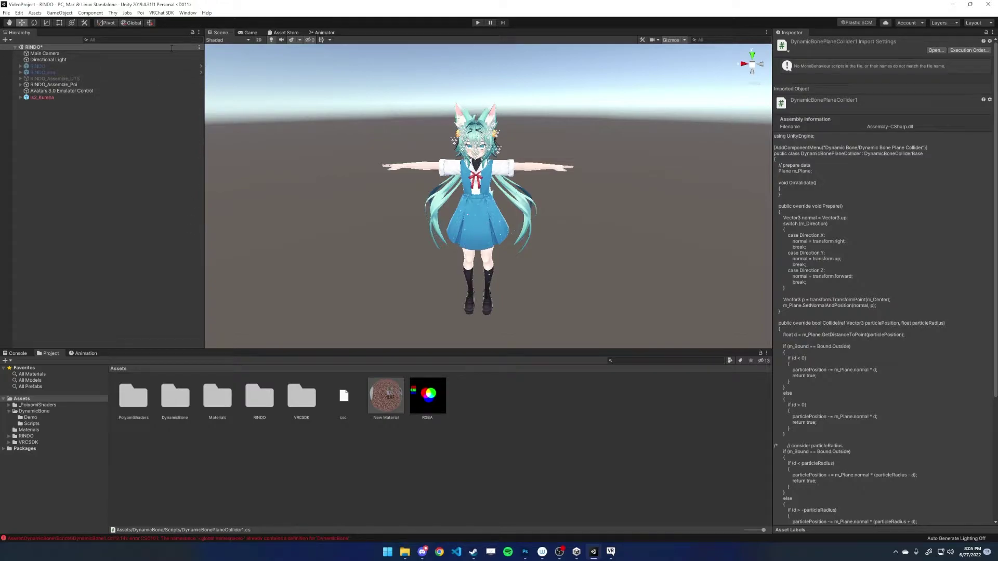
click(15, 354)
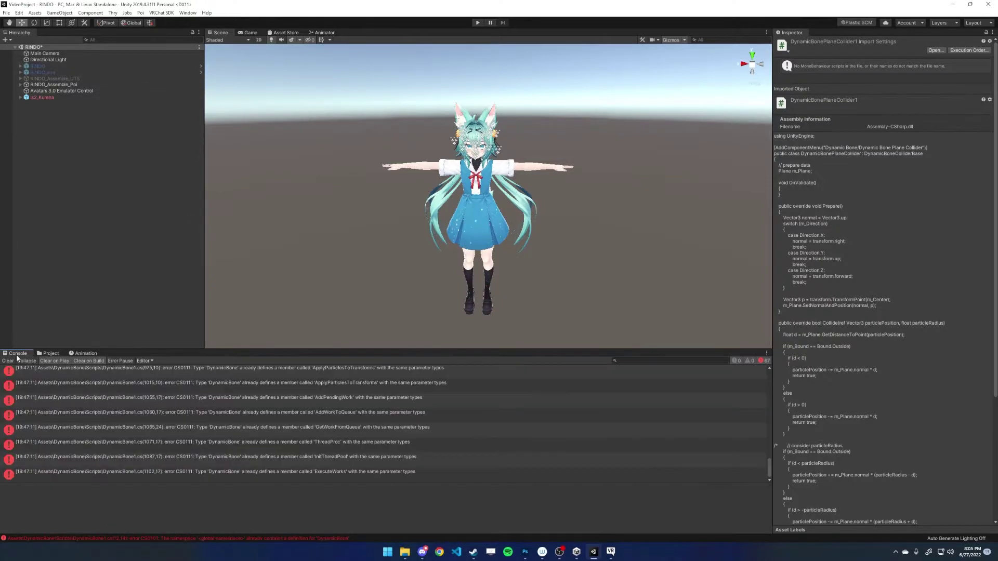
click(188, 13)
mouse_move(196, 22)
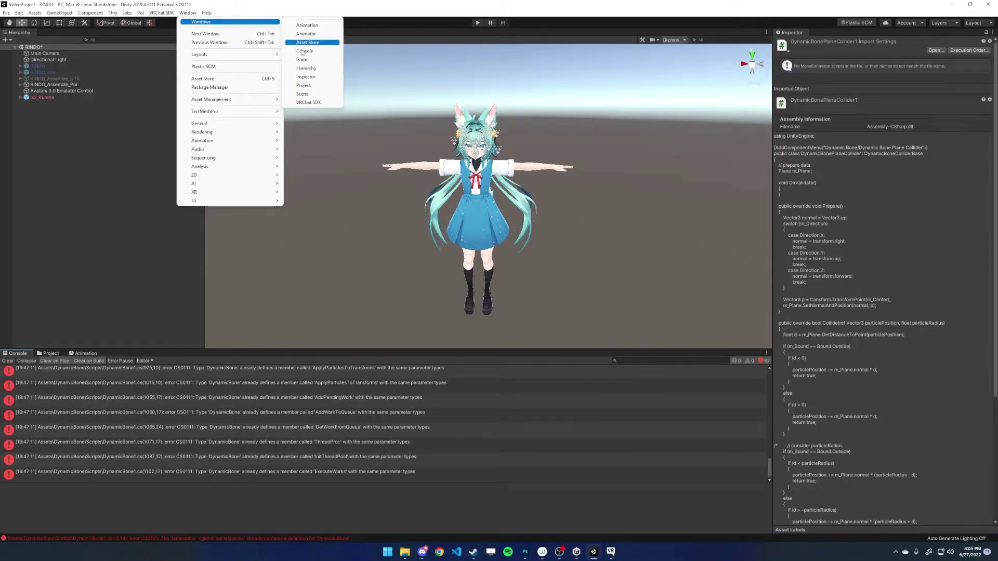
click(683, 356)
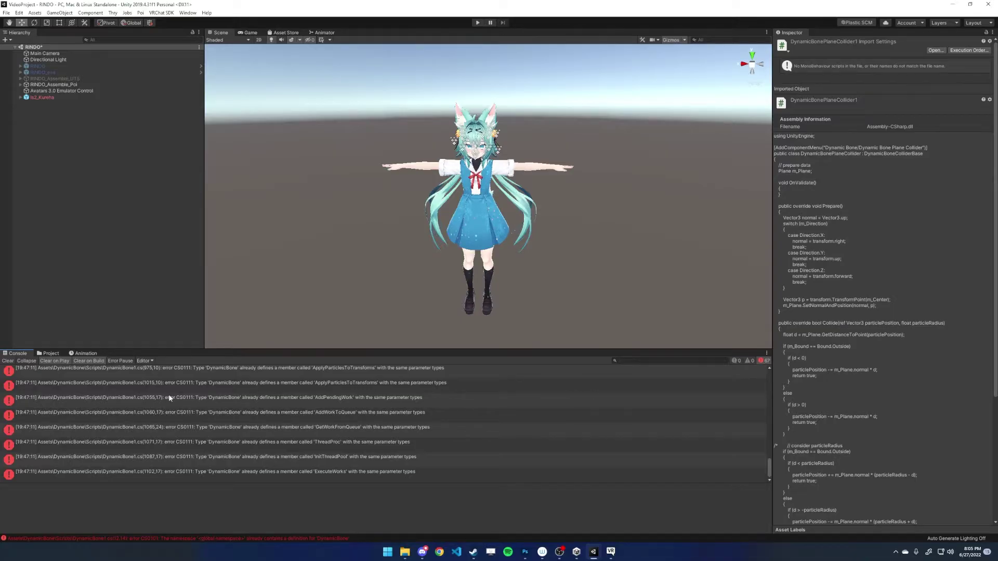
Step: Collapse repeated Console messages and examine the error list, selecting the first DynamicBone1.cs error for its details
click(26, 361)
scroll(676, 395, up, 10)
scroll(668, 392, up, 10)
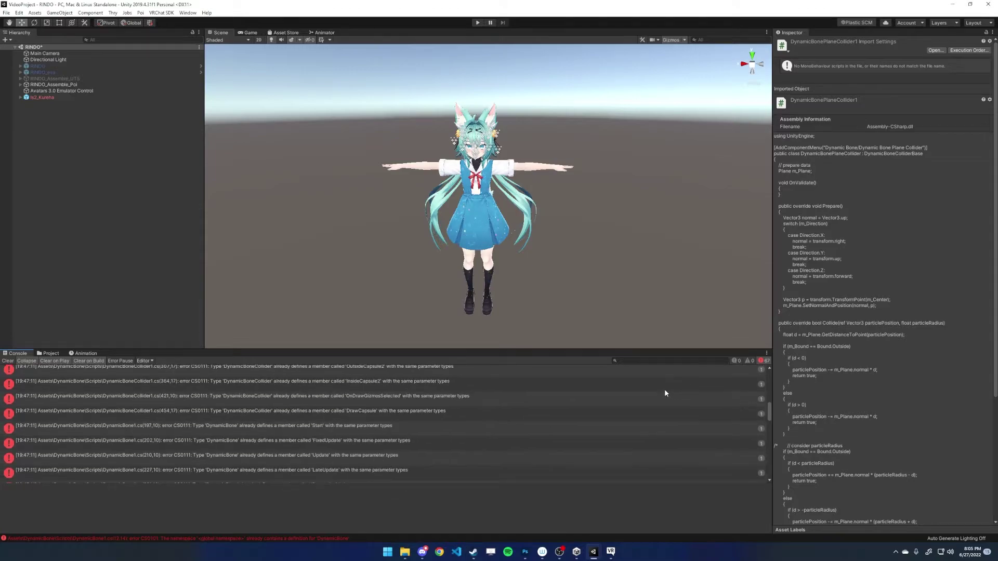
scroll(649, 393, down, 10)
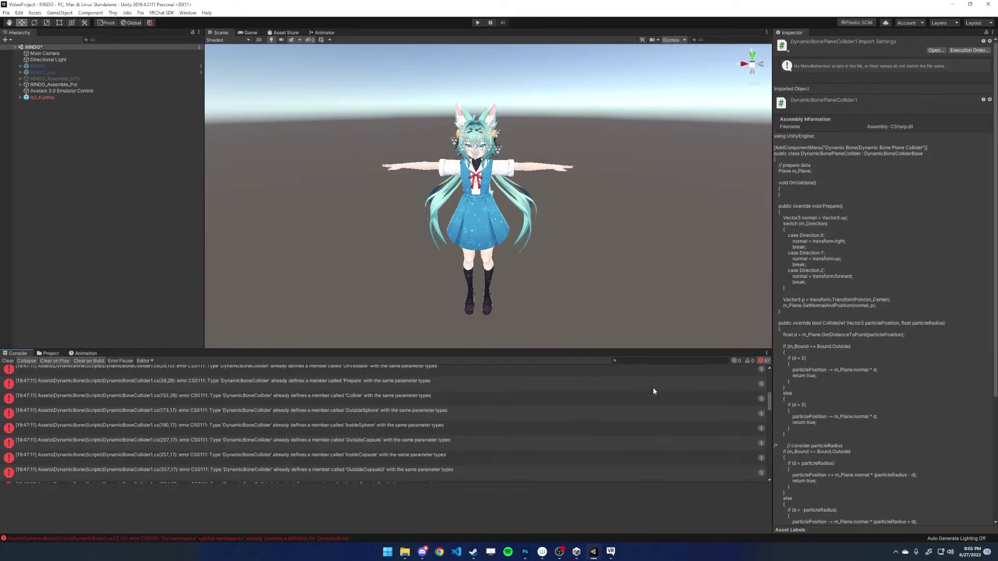
scroll(643, 393, down, 5)
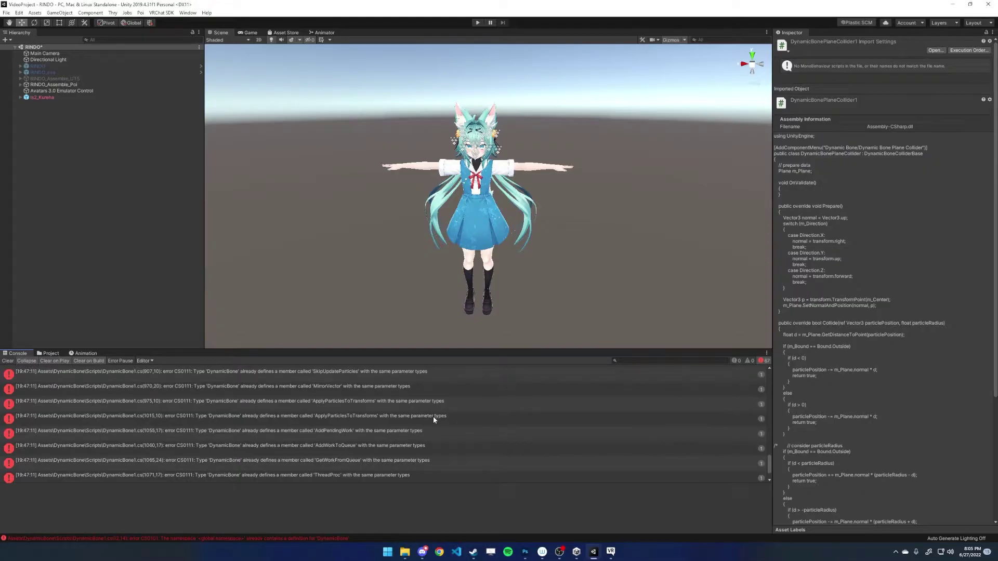
drag(770, 468, 769, 377)
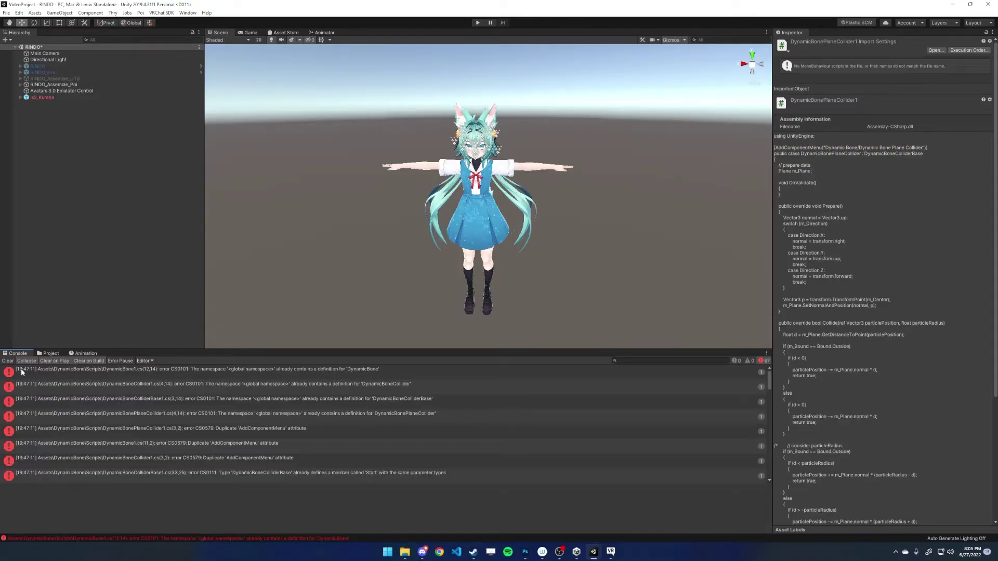
click(42, 372)
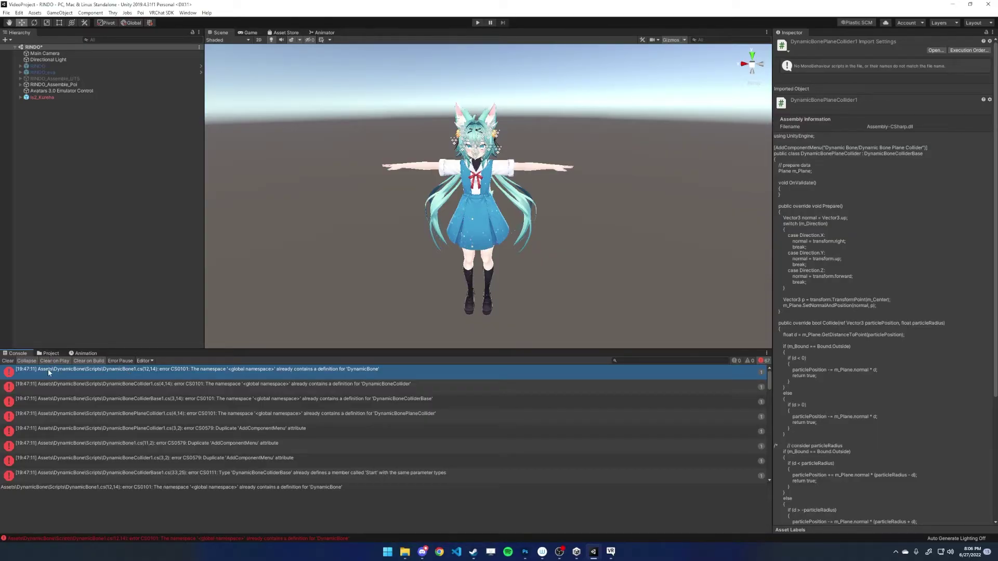
Step: Inspect the script files in the Assets/DynamicBone/Scripts folder for duplicates
click(49, 354)
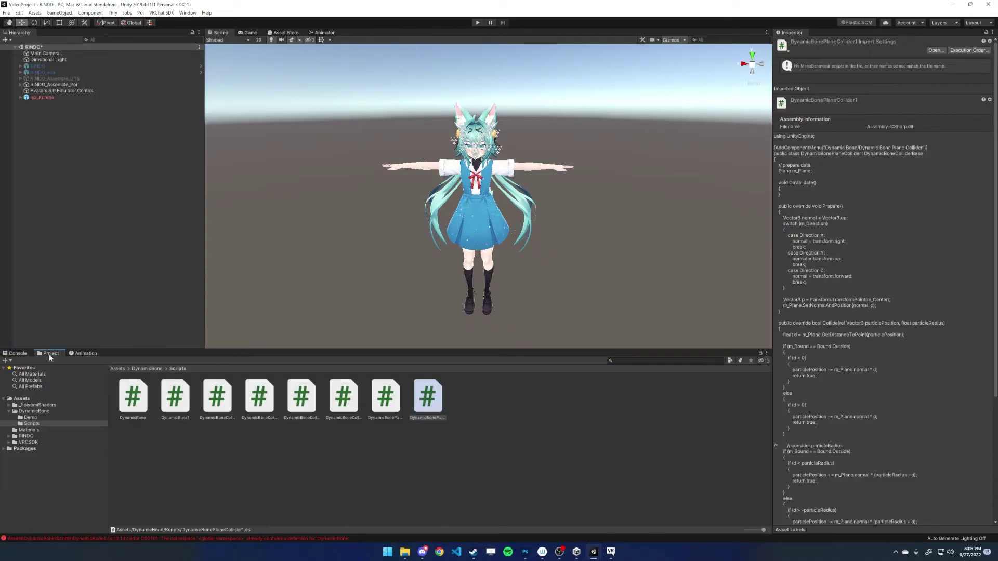
click(26, 399)
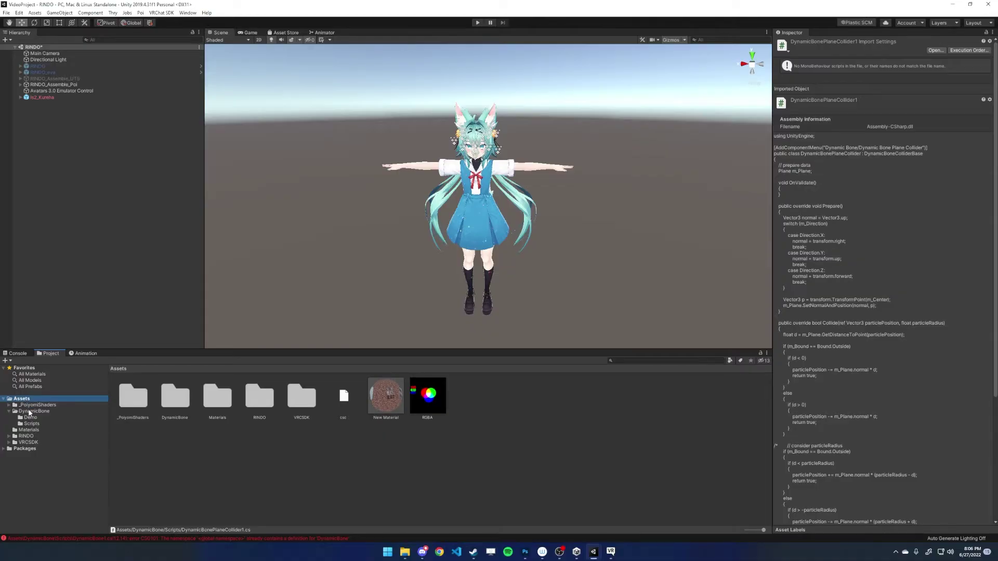
click(31, 412)
click(38, 425)
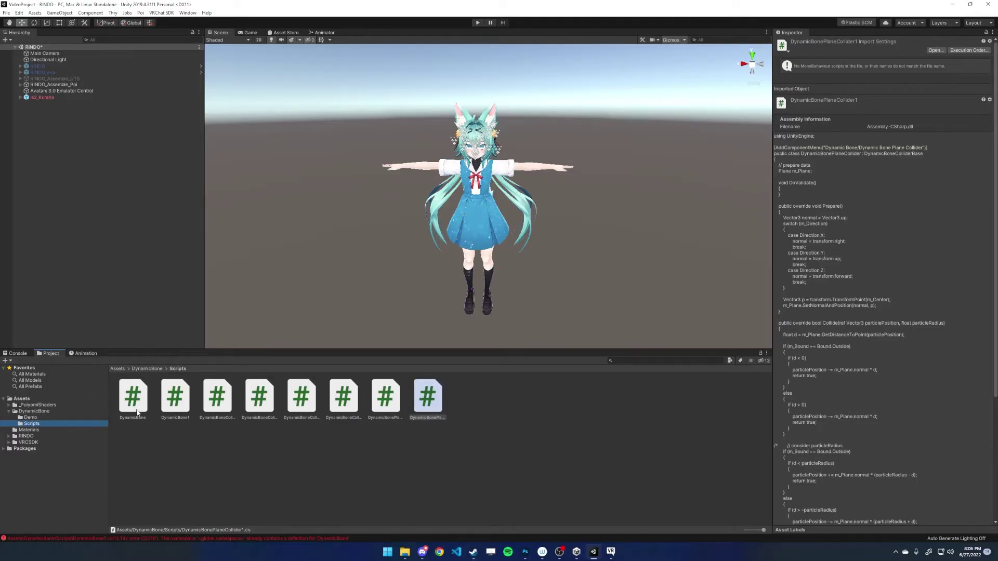
Step: Delete the entire DynamicBone folder from Assets and check the Console for remaining errors
click(36, 412)
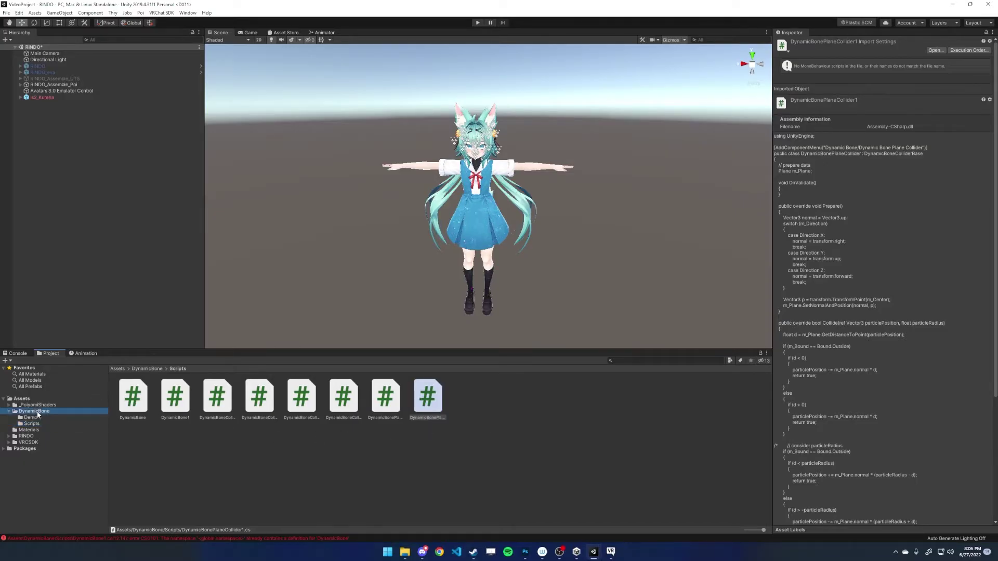
click(9, 411)
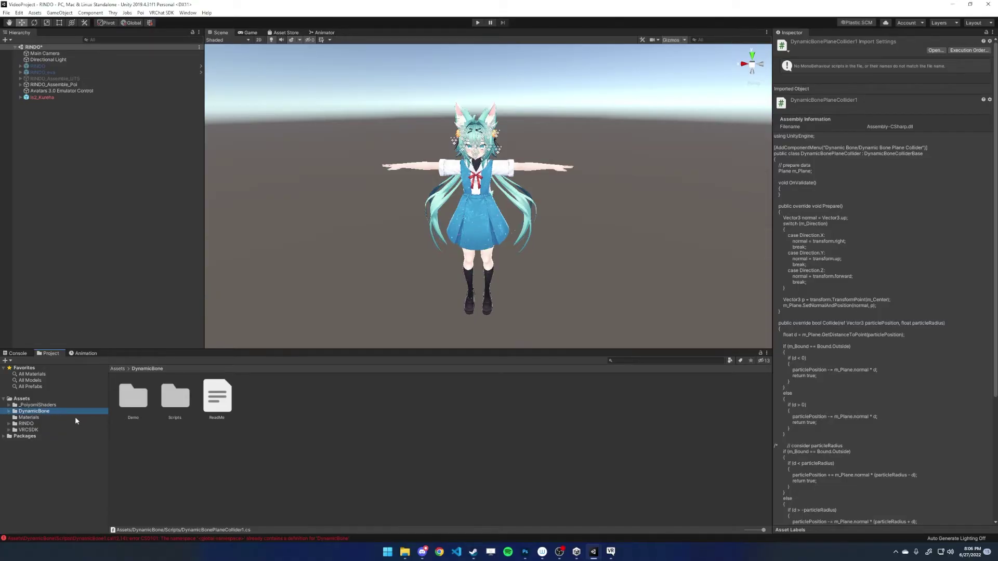
click(36, 416)
click(34, 412)
key(Delete)
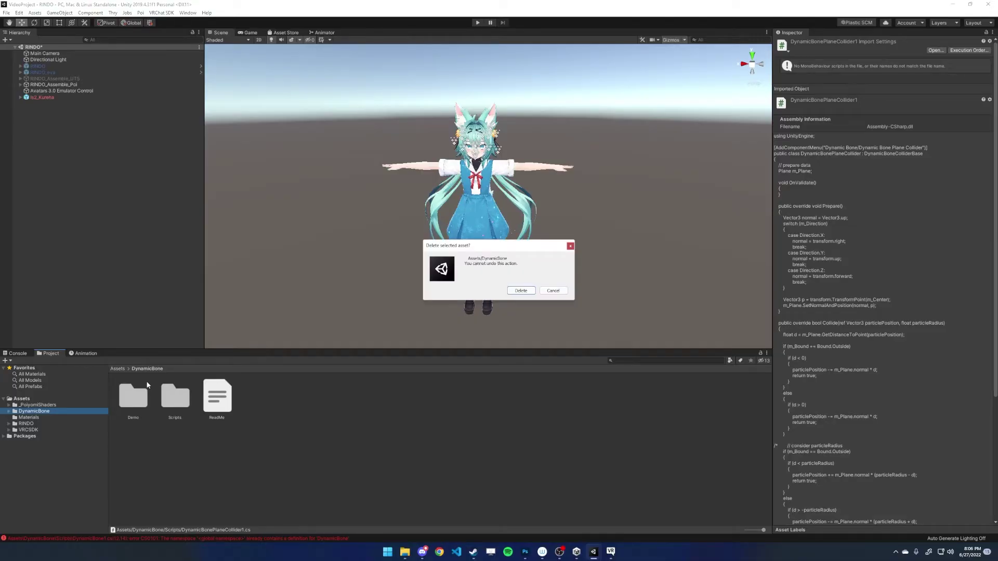
key(Return)
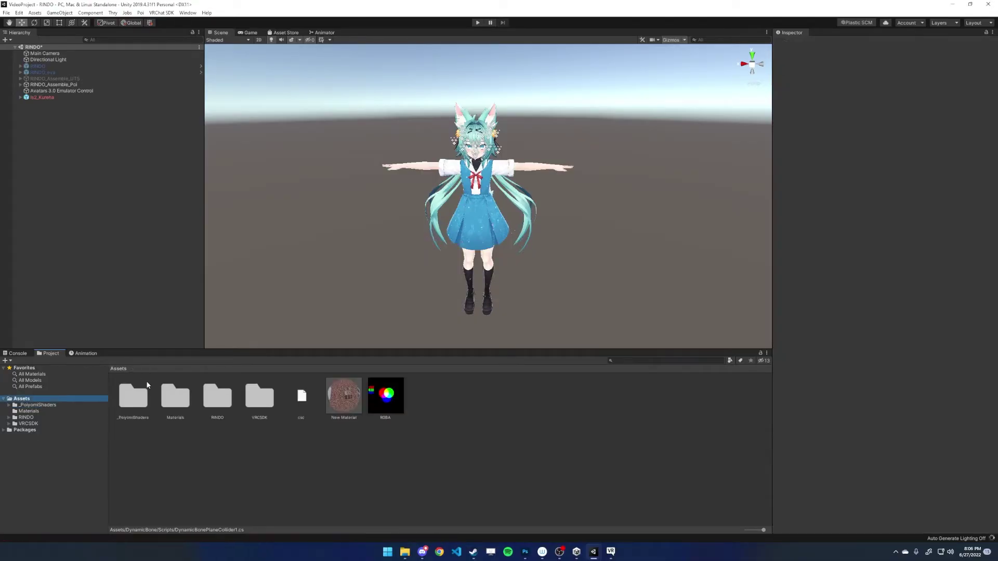
click(20, 355)
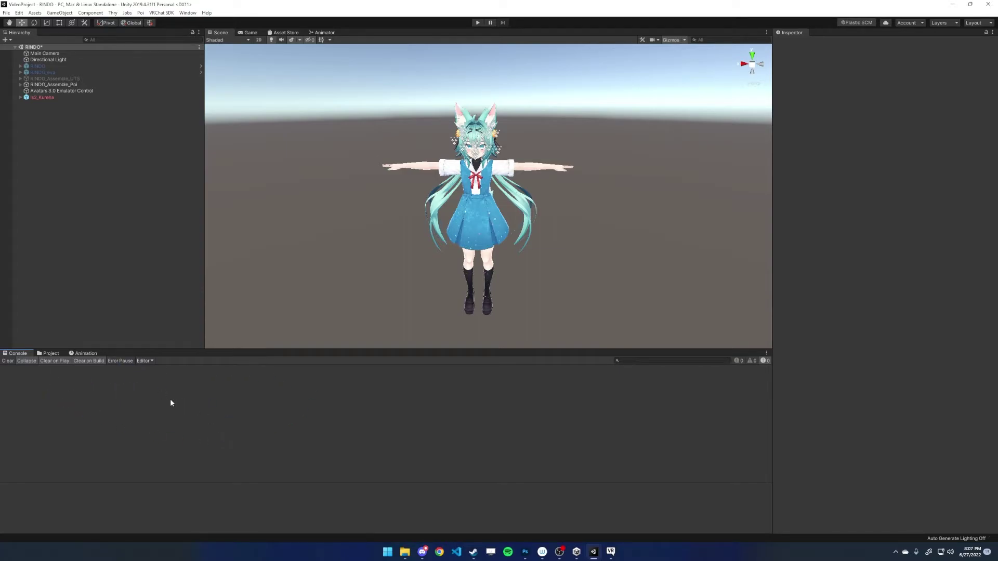
Step: Import the Dynamic Bone package from the Asset Store with all its files included
click(50, 353)
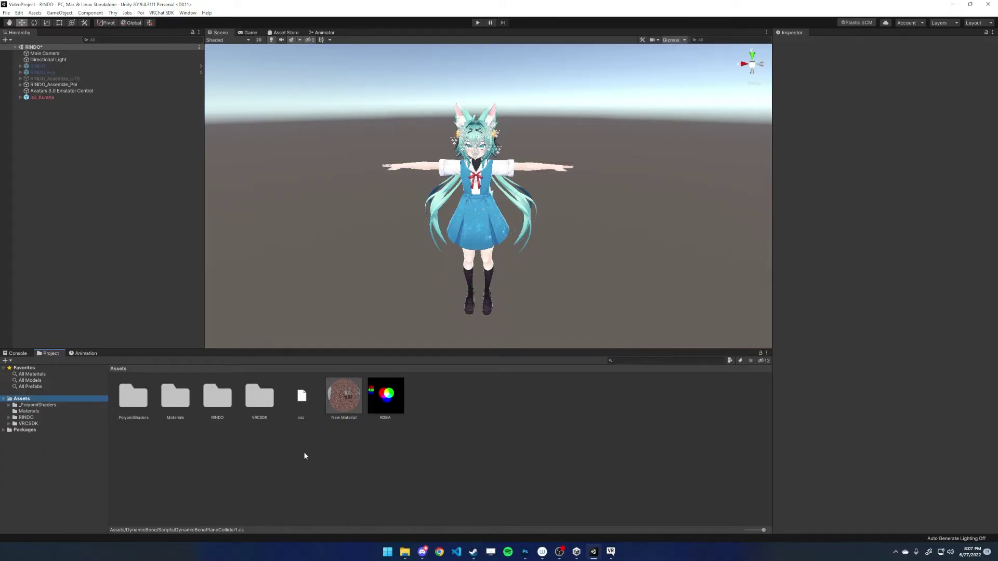
click(290, 32)
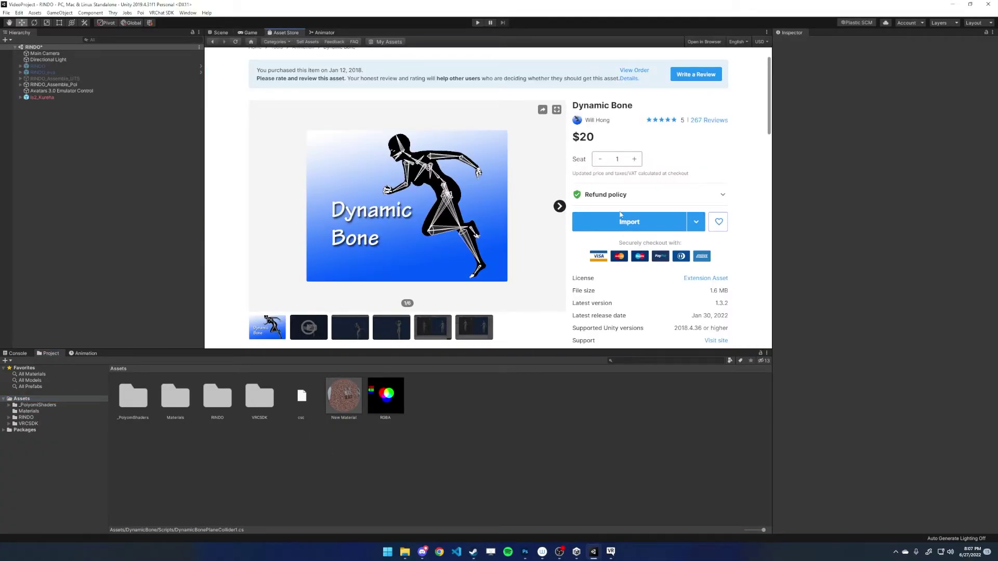
click(582, 224)
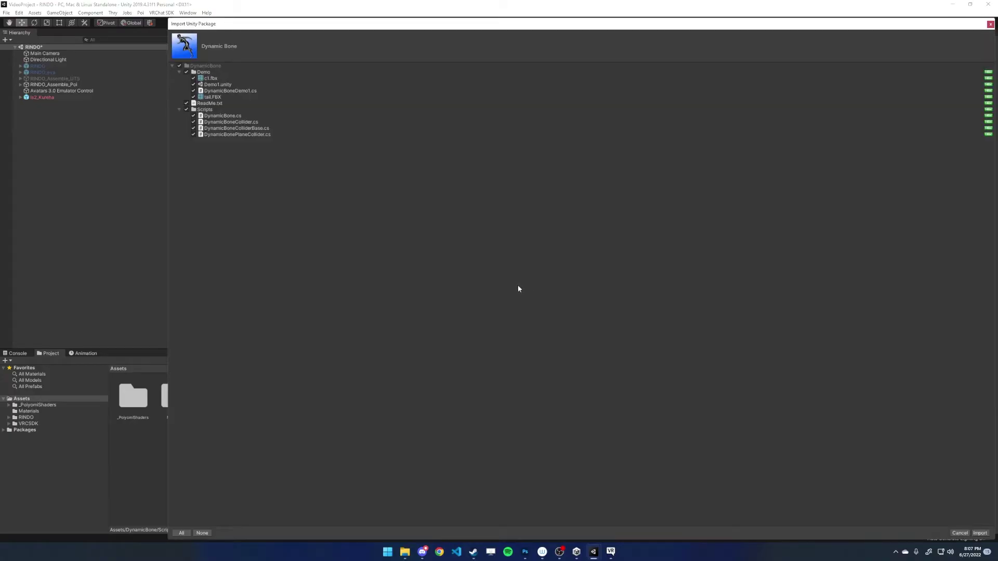
click(980, 533)
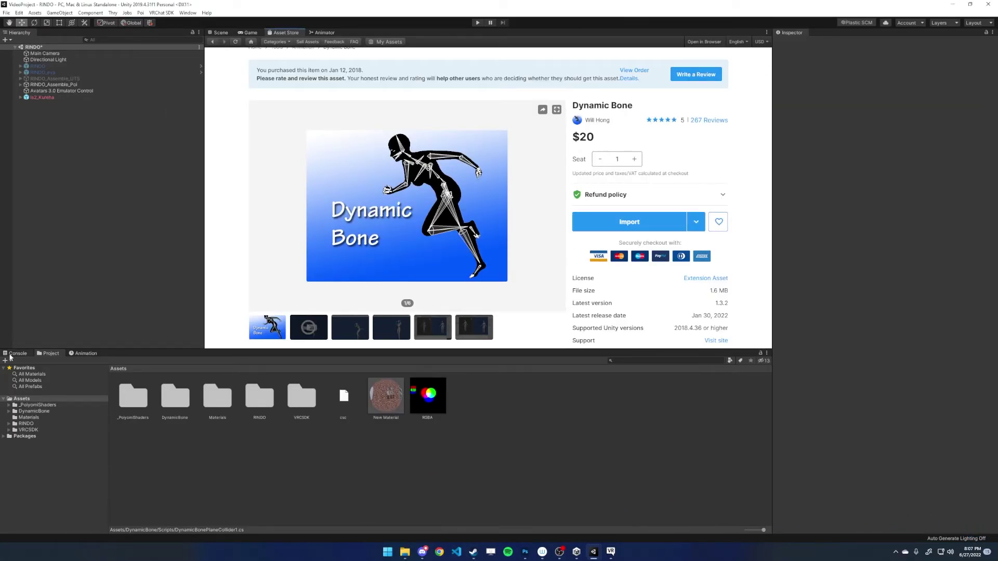
Step: Check the Console for errors after the import, and return to the Scene view and project assets
click(12, 354)
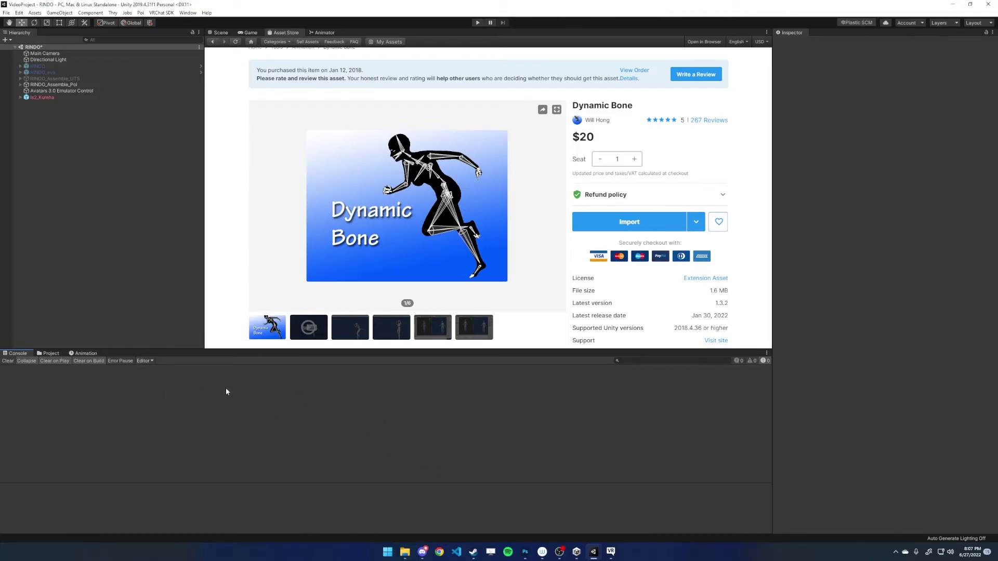
click(224, 34)
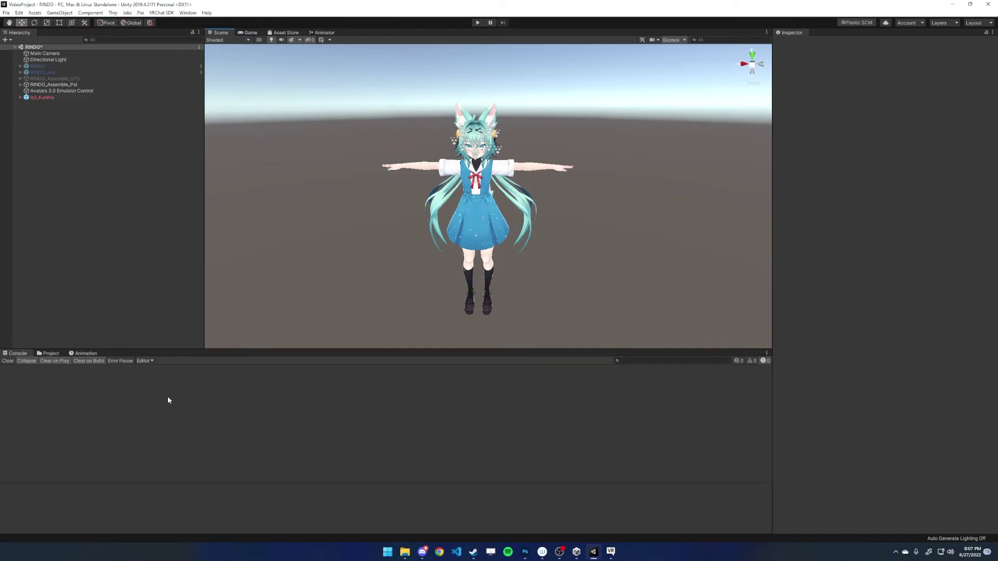
click(58, 354)
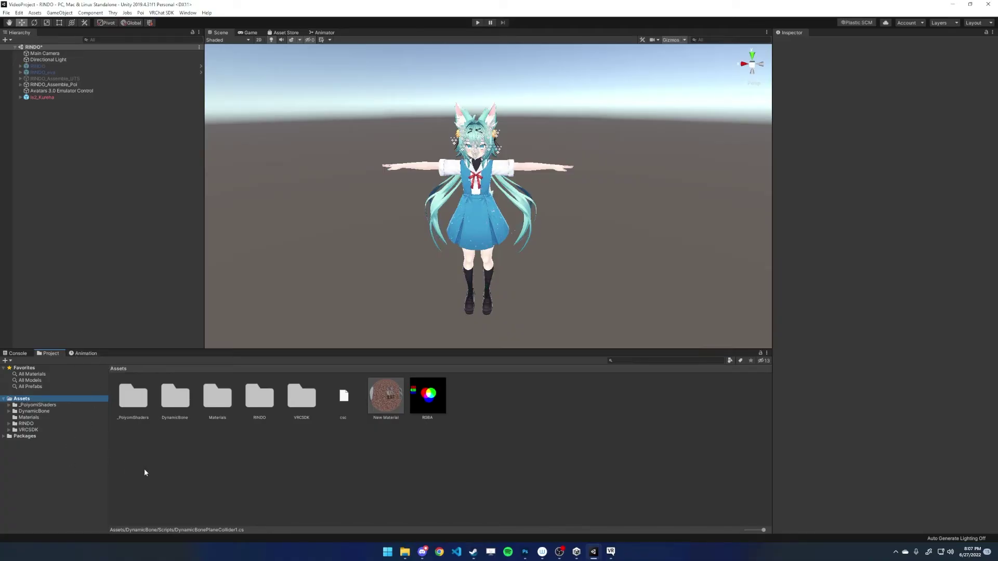
click(30, 354)
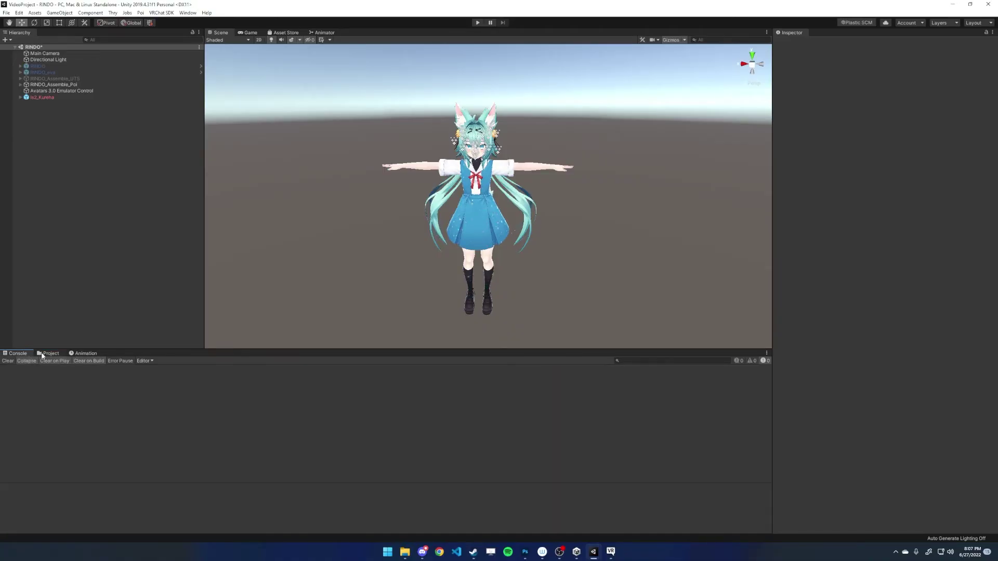
click(44, 354)
Step: Test the scene in play mode, stop it and check the Console messages
click(477, 23)
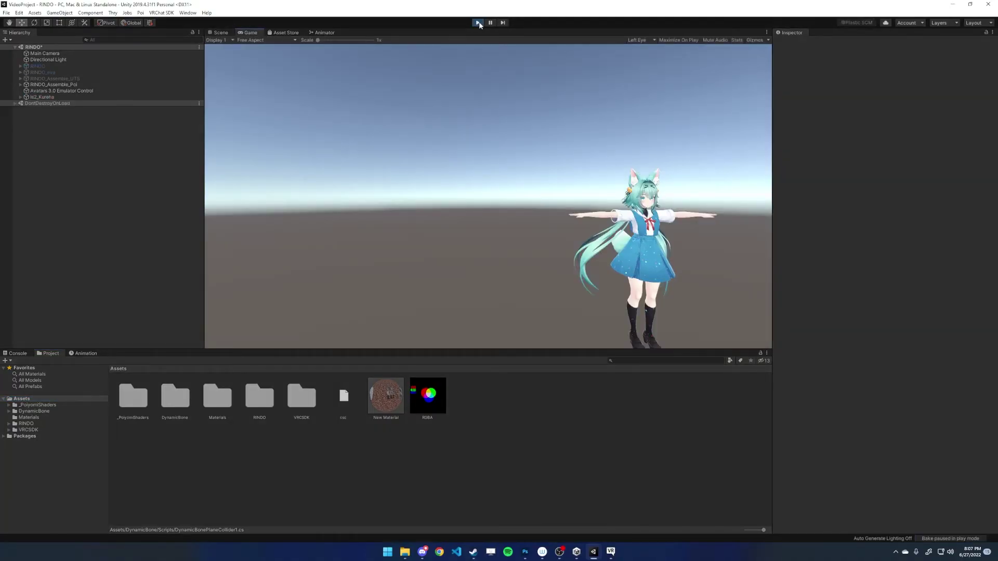
click(478, 23)
click(21, 353)
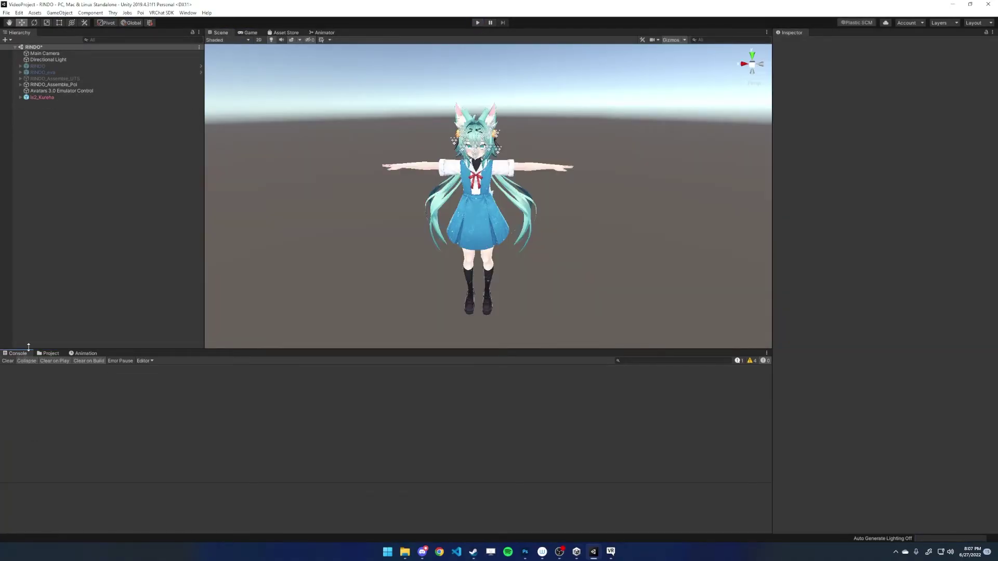